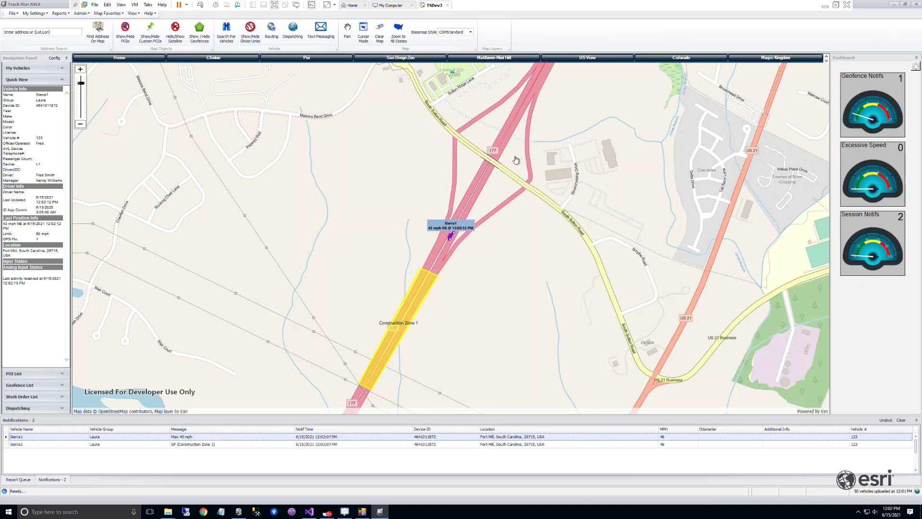
- Jump the map through the San Diego Zoo bookmark to Magic Kingdom and zoom two levels onto the castle hub
{"action": "left_click", "coordinate": [376, 59]}
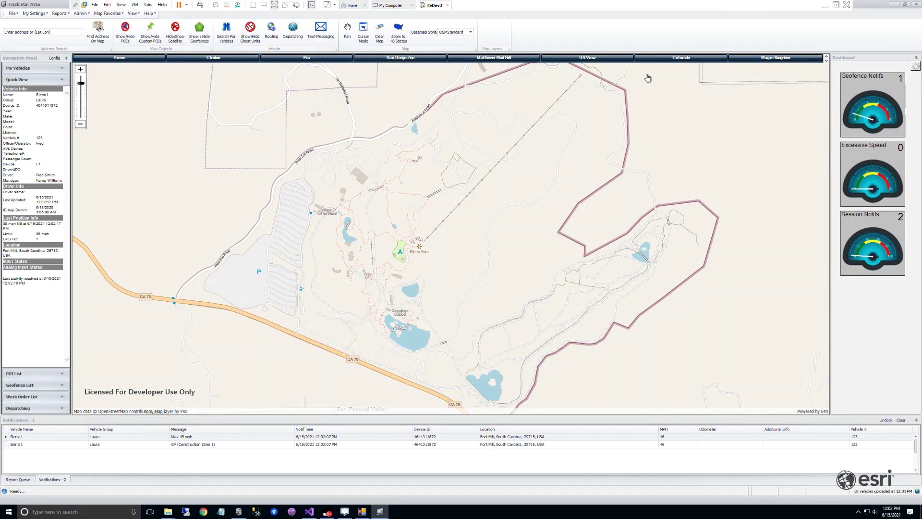
{"action": "left_click", "coordinate": [770, 61]}
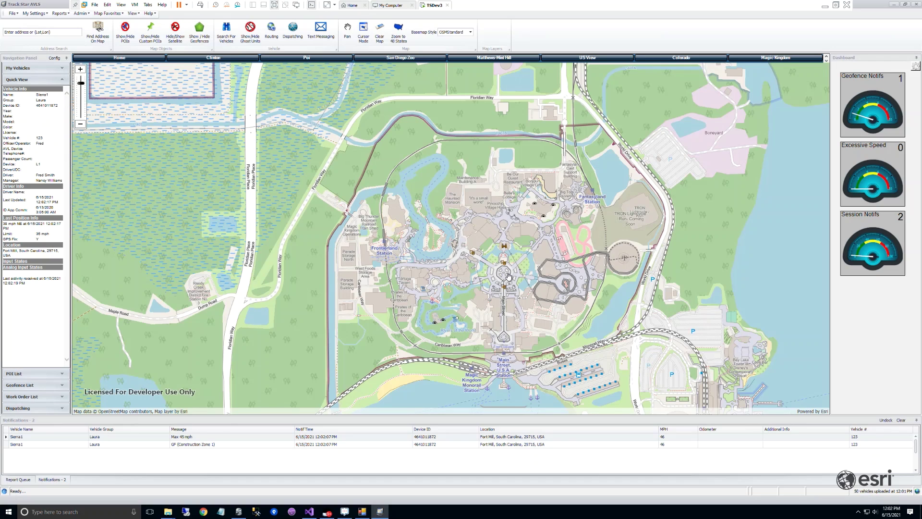
{"action": "scroll", "coordinate": [519, 281], "scroll_direction": "up", "scroll_amount": 1}
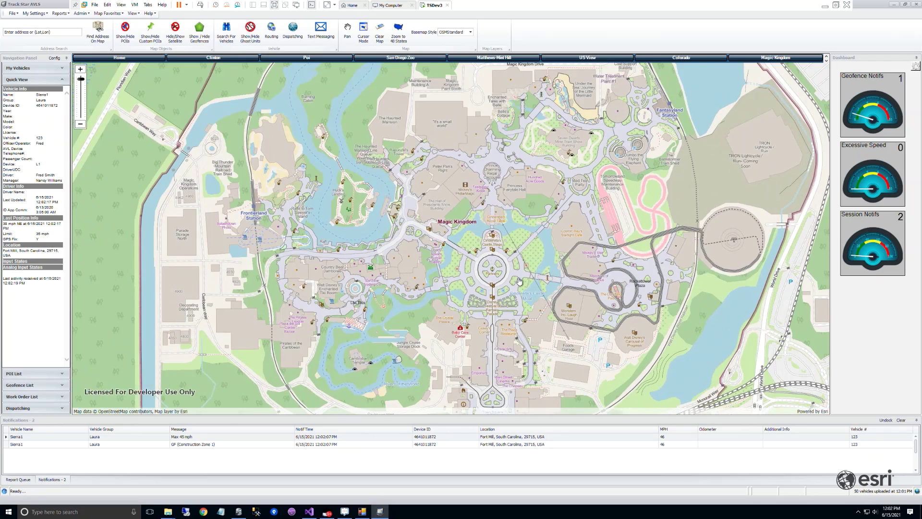
{"action": "scroll", "coordinate": [520, 282], "scroll_direction": "up", "scroll_amount": 1}
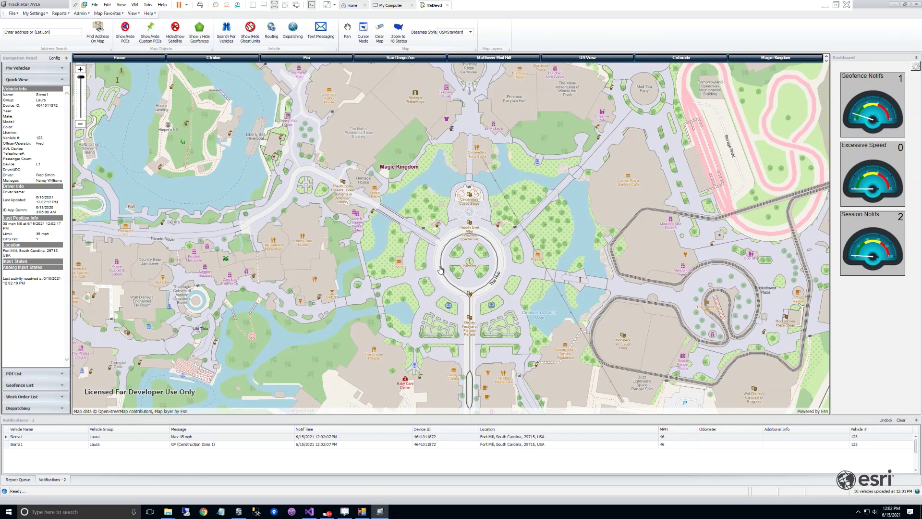
{"action": "right_click", "coordinate": [469, 267]}
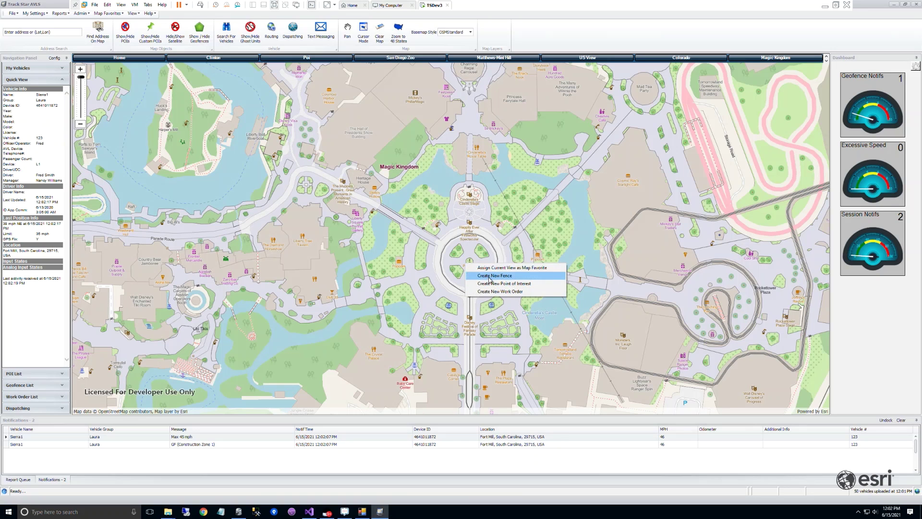
- Create a circular geofence 'Castle Courtyard' over the castle hub in the Clinton group
{"action": "left_click", "coordinate": [490, 278]}
{"action": "left_click", "coordinate": [137, 91]}
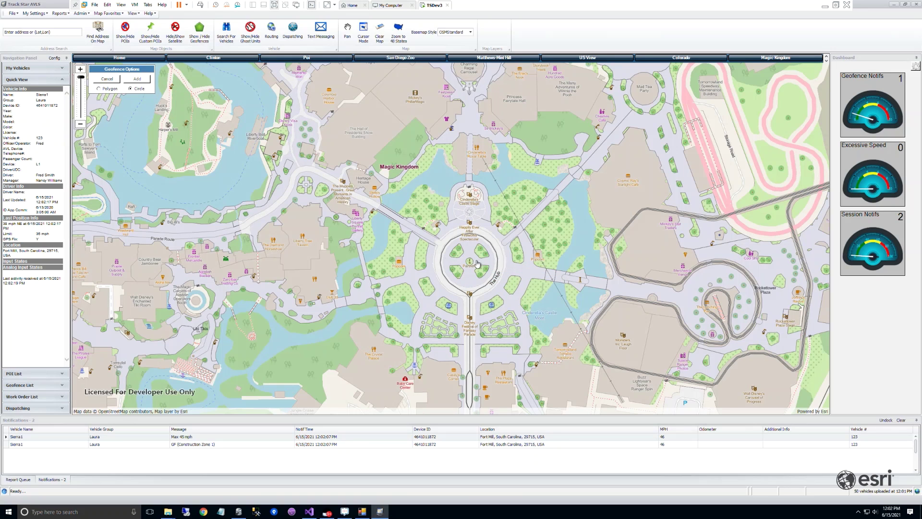
{"action": "left_click", "coordinate": [486, 292]}
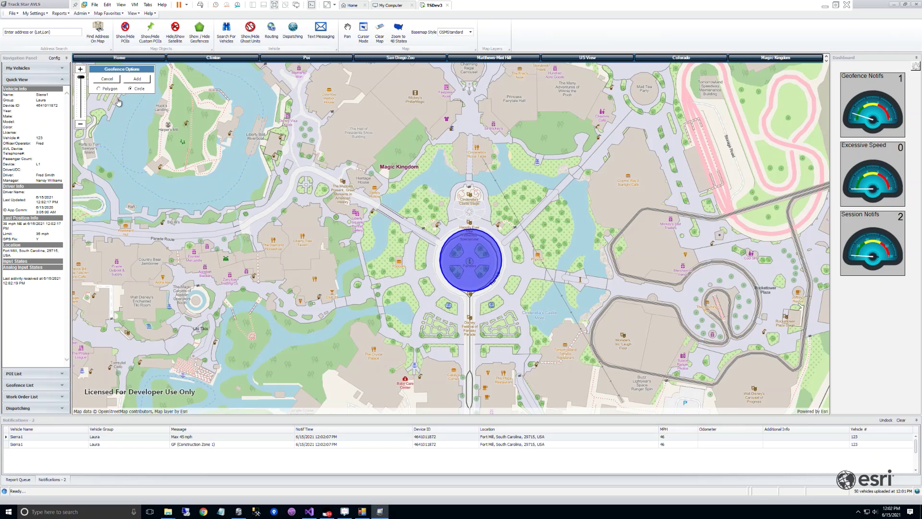
{"action": "left_click", "coordinate": [138, 79]}
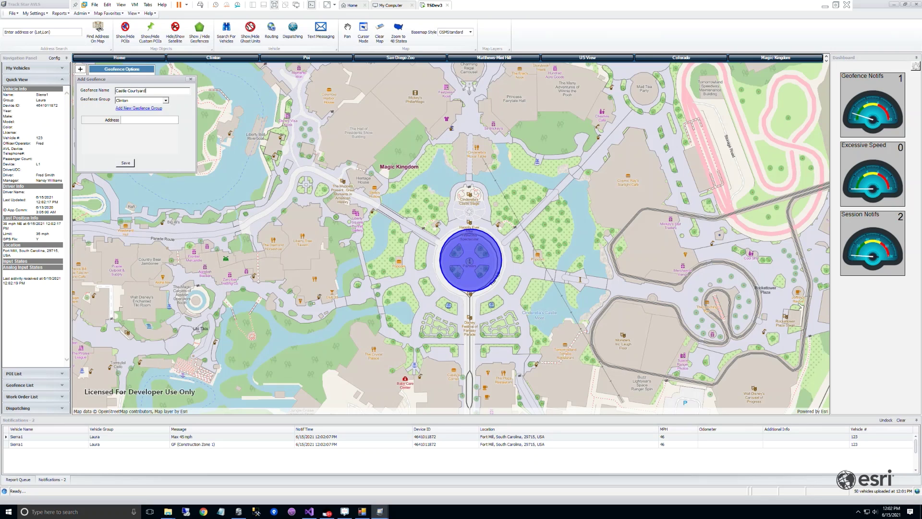
{"action": "key", "text": "Tab"}
{"action": "left_click", "coordinate": [125, 163]}
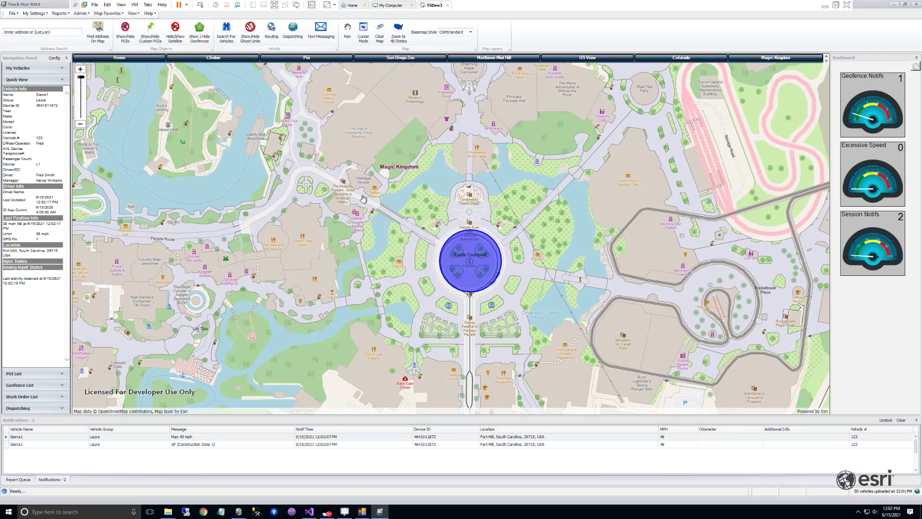
{"action": "left_click_drag", "start_coordinate": [399, 154], "coordinate": [409, 302]}
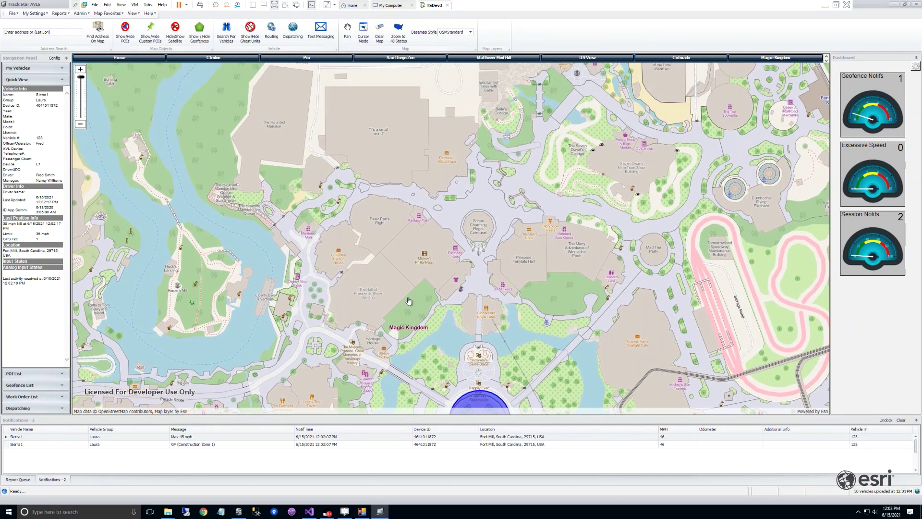
- Draw an eight-corner polygon fence outline around the Haunted Mansion area
{"action": "right_click", "coordinate": [292, 220]}
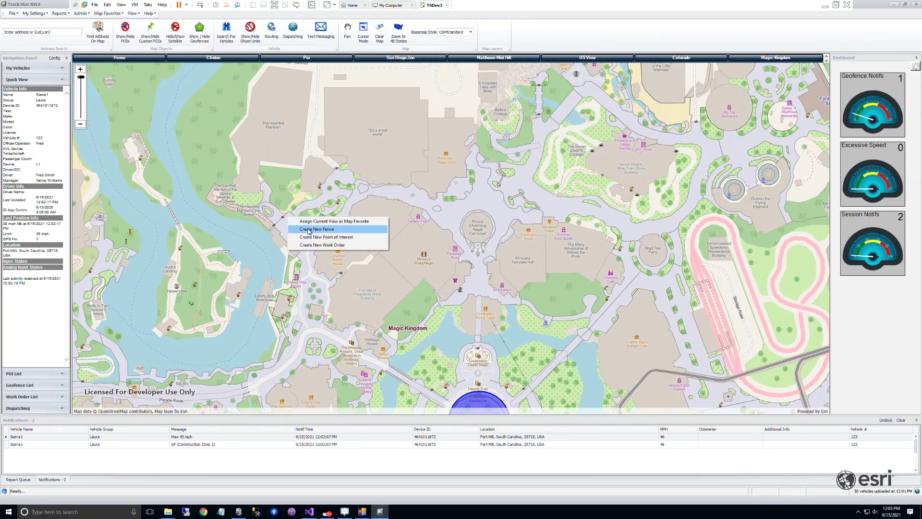
{"action": "left_click", "coordinate": [309, 229]}
{"action": "left_click", "coordinate": [102, 89]}
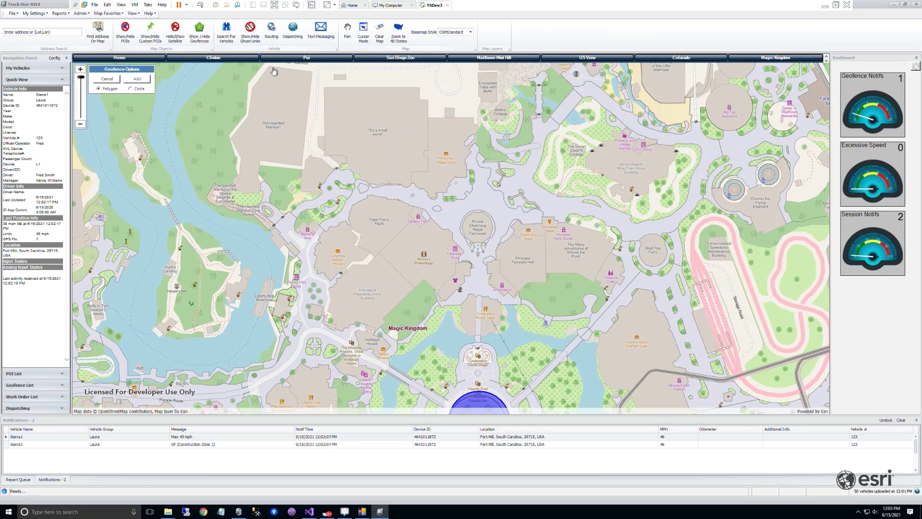
{"action": "left_click", "coordinate": [313, 73]}
{"action": "left_click", "coordinate": [302, 165]}
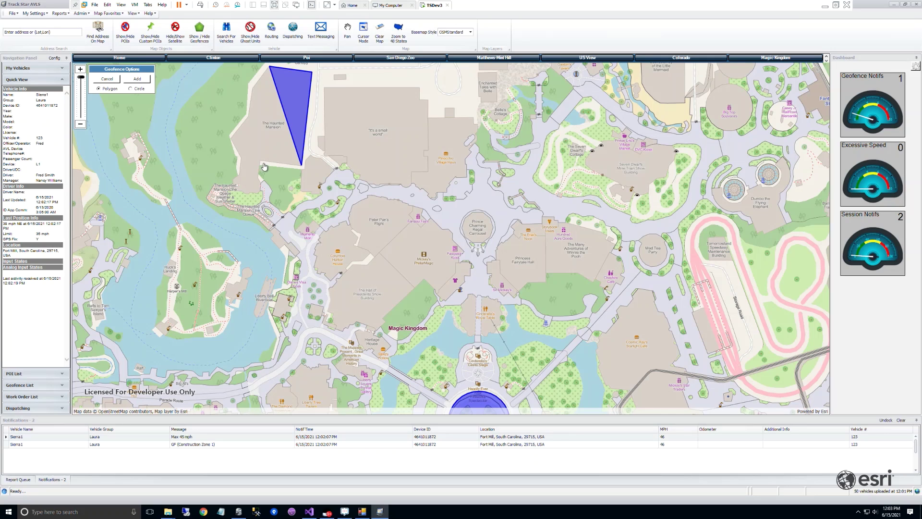
{"action": "left_click", "coordinate": [260, 161]}
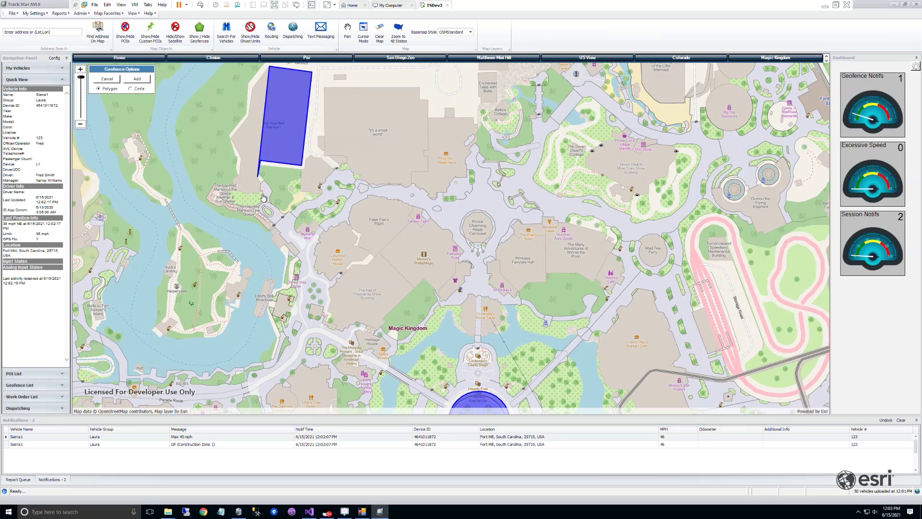
{"action": "left_click", "coordinate": [258, 193]}
{"action": "left_click", "coordinate": [233, 188]}
{"action": "left_click", "coordinate": [232, 178]}
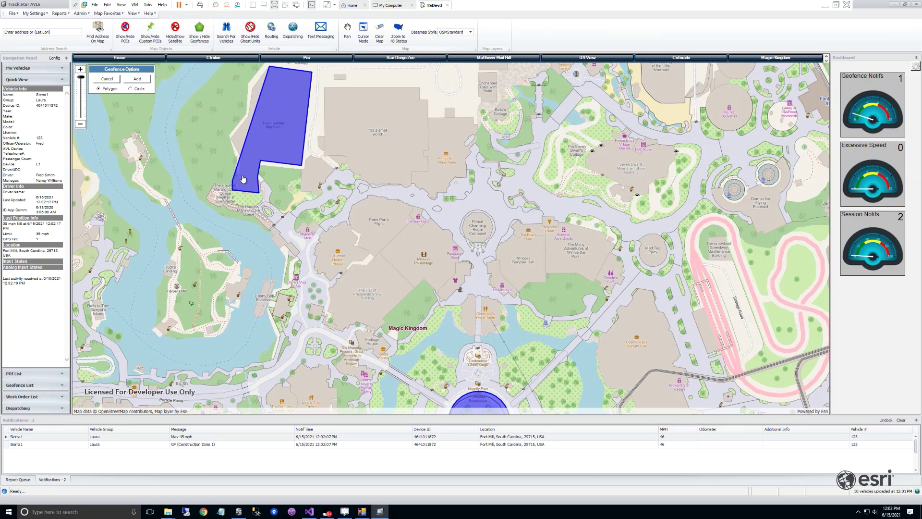
{"action": "left_click", "coordinate": [241, 157]}
{"action": "left_click", "coordinate": [230, 138]}
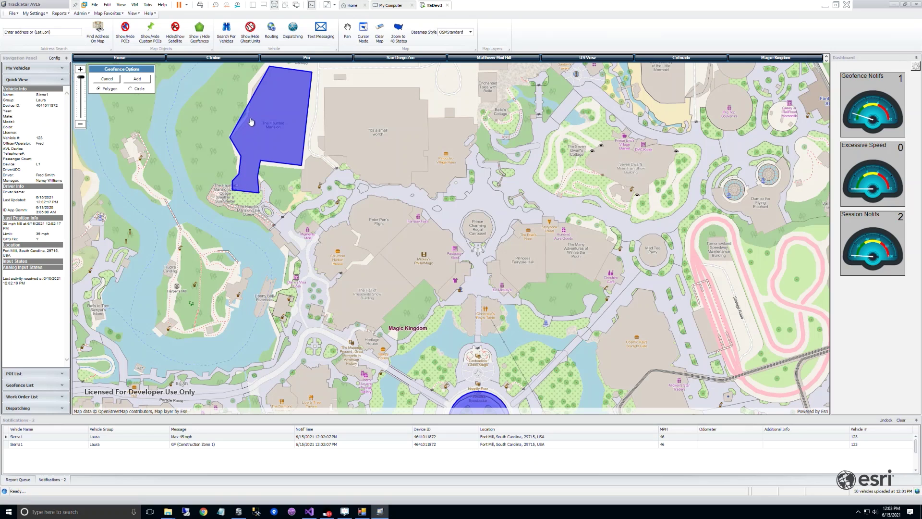
- Save the polygon as geofence 'Haunted Mansion' in the Fences group
{"action": "left_click", "coordinate": [137, 79]}
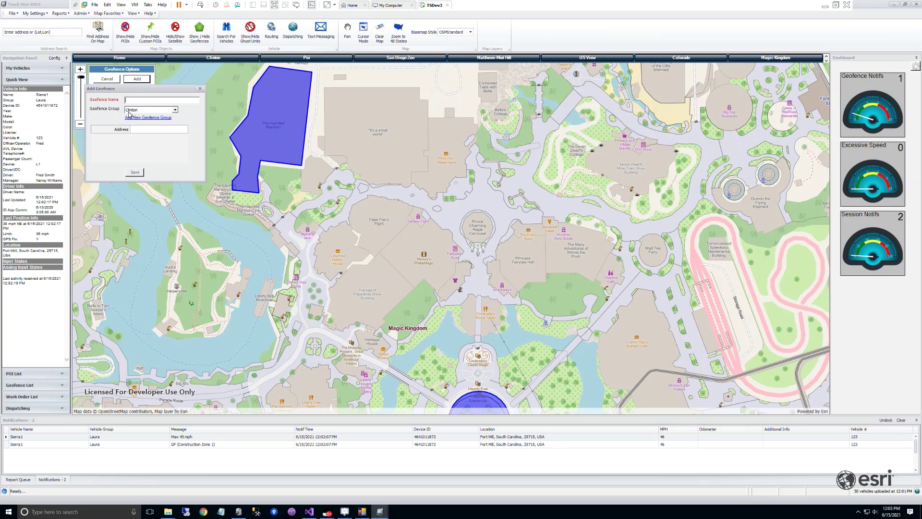
{"action": "type", "text": "Haunted Mansion"}
{"action": "left_click", "coordinate": [129, 110]}
{"action": "left_click", "coordinate": [137, 125]}
{"action": "left_click", "coordinate": [135, 173]}
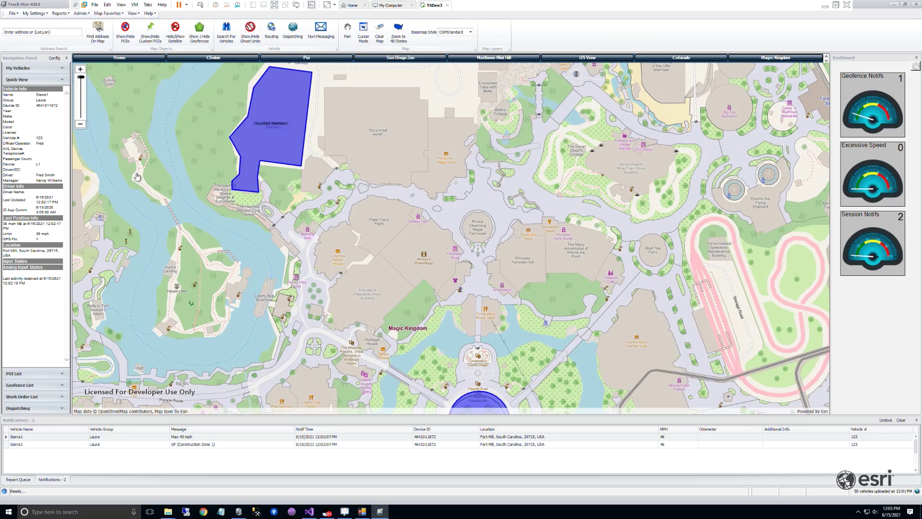
- Search 'sea world' and move the map to the Sea World Orlando result
{"action": "left_click", "coordinate": [60, 35]}
{"action": "type", "text": "sea world"}
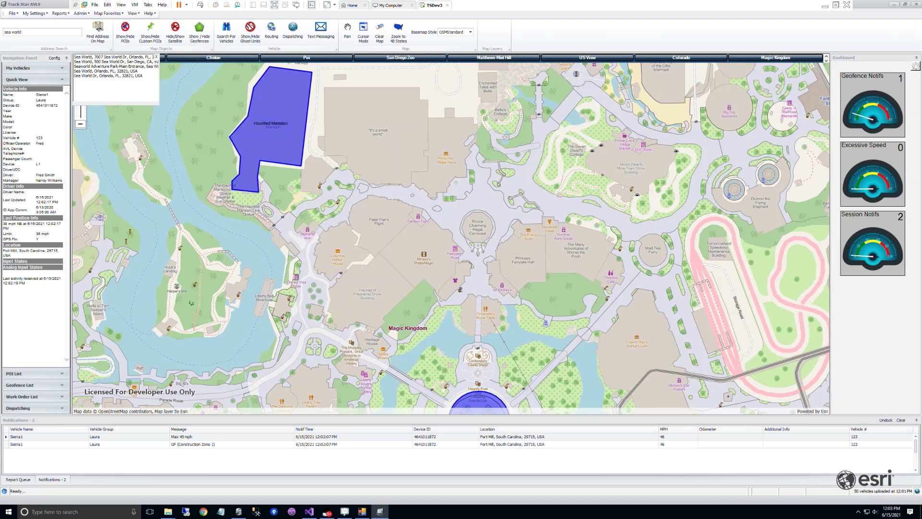
{"action": "left_click", "coordinate": [130, 58]}
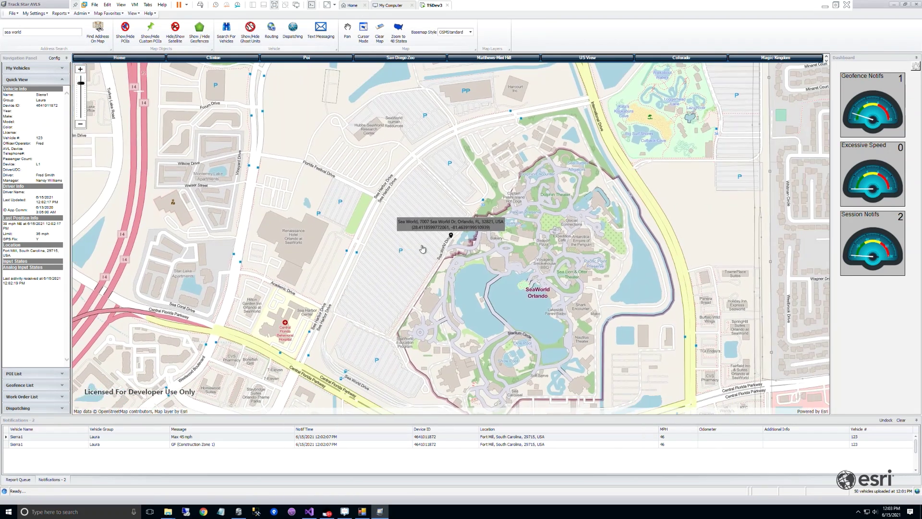
- Add a 'BBQ' point of interest at SeaWorld in Laura's POIs group with a hamburger icon
{"action": "right_click", "coordinate": [550, 267]}
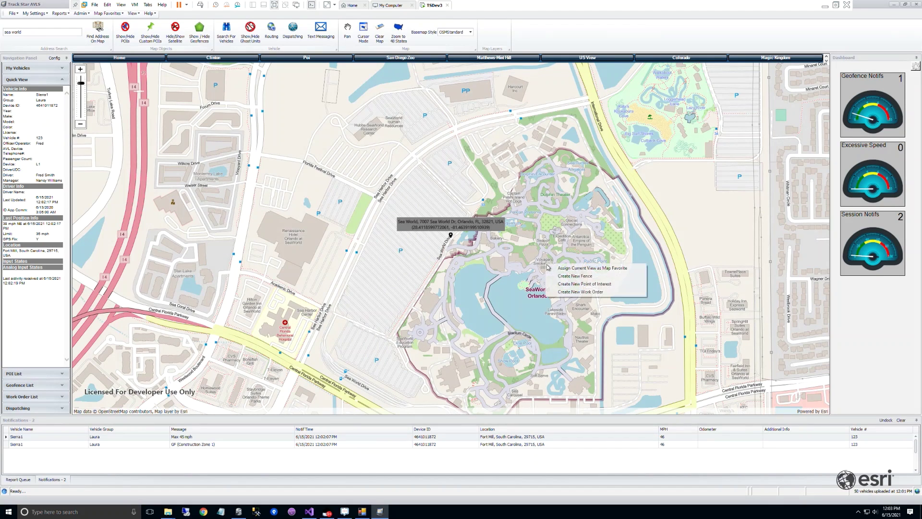
{"action": "left_click", "coordinate": [573, 288]}
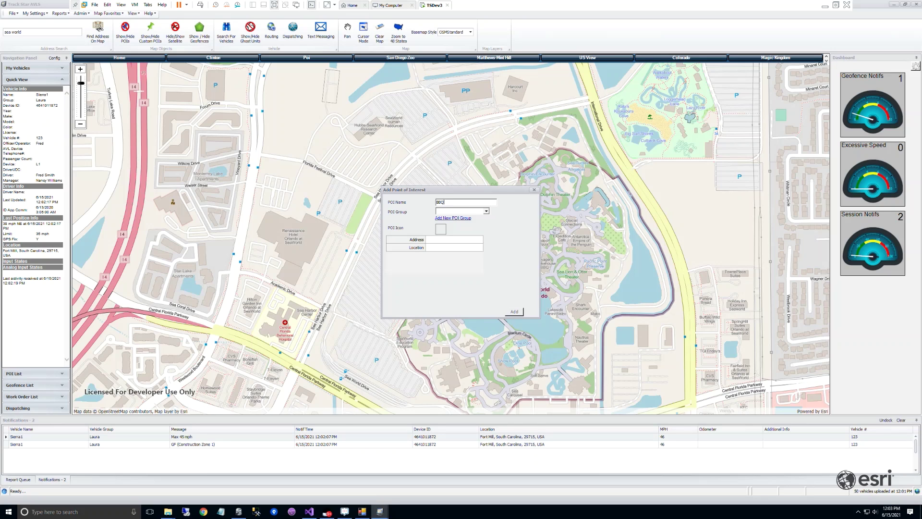
{"action": "key", "text": "Tab"}
{"action": "key", "text": "Down"}
{"action": "left_click", "coordinate": [441, 229]}
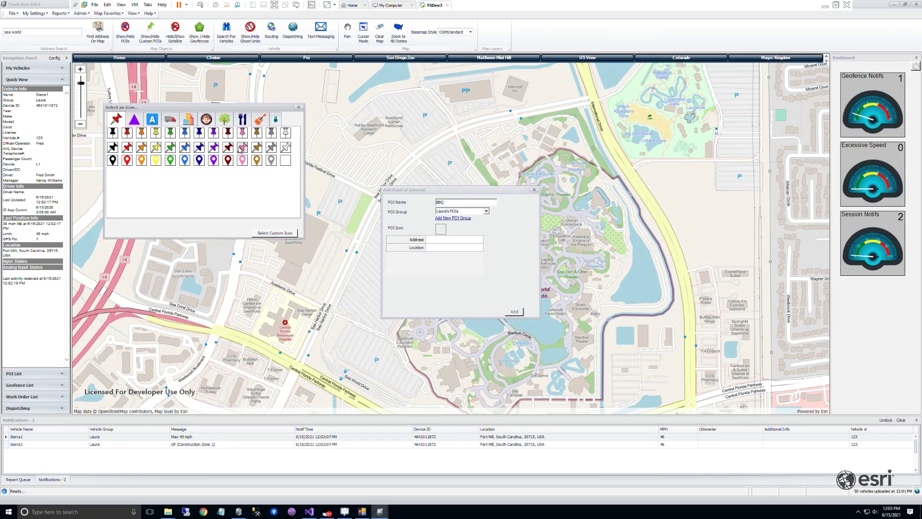
{"action": "left_click", "coordinate": [244, 121]}
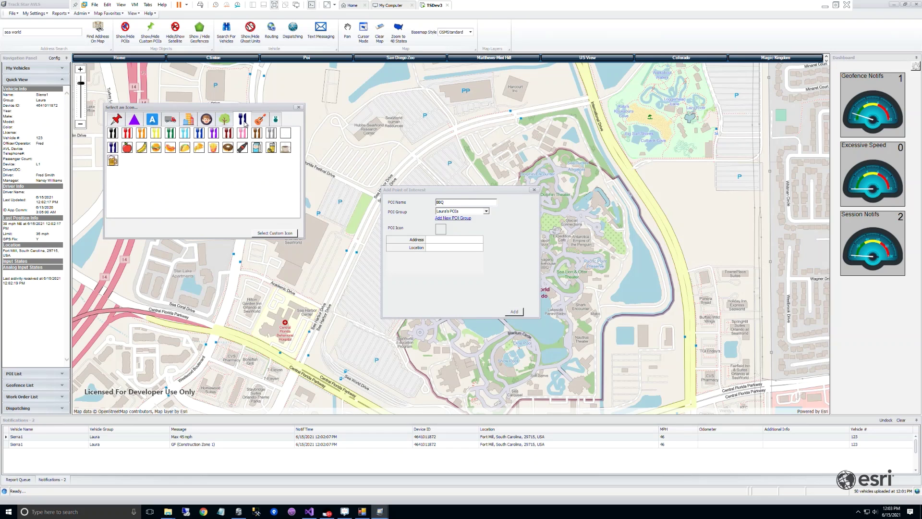
{"action": "left_click", "coordinate": [157, 149]}
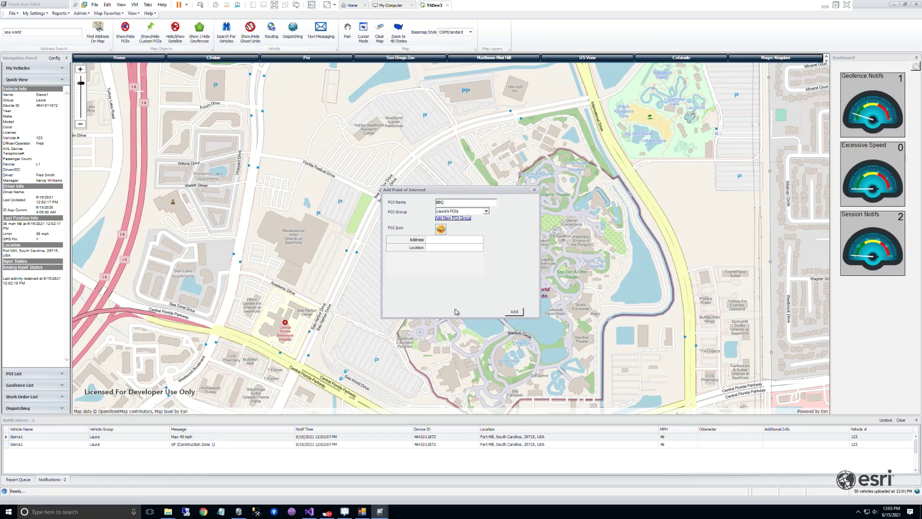
{"action": "left_click", "coordinate": [514, 312]}
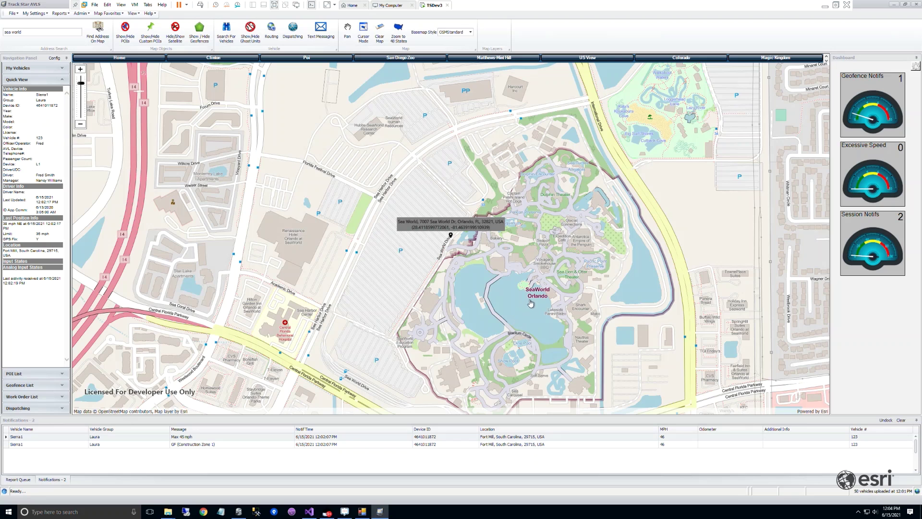
{"action": "left_click_drag", "start_coordinate": [532, 303], "coordinate": [485, 300]}
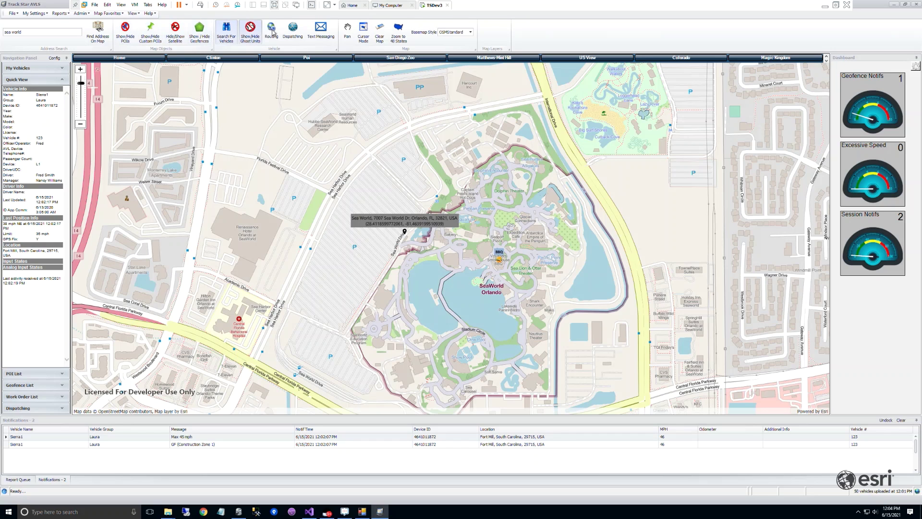
- Switch the SeaWorld map from the street basemap to satellite imagery
{"action": "left_click", "coordinate": [178, 34]}
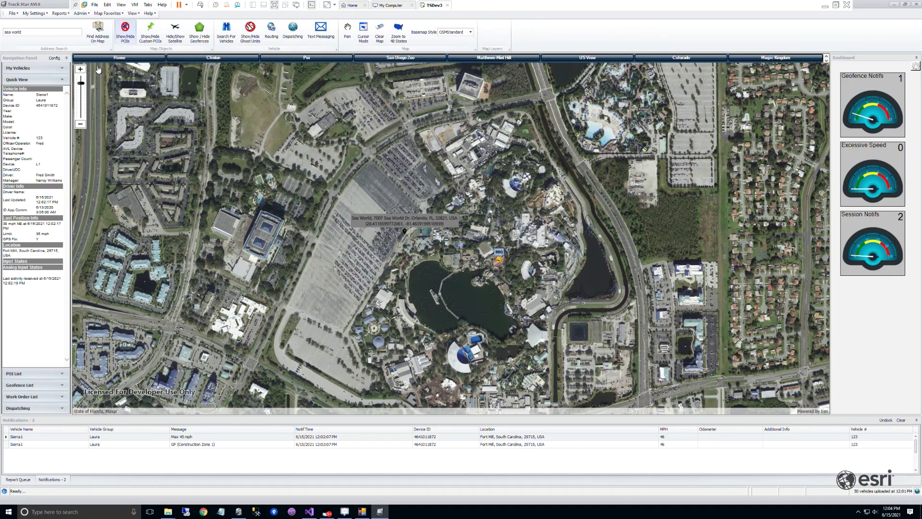
- Replay Sierra1's recorded movement from Group 1 in My Vehicles, accepting the default time range
{"action": "left_click", "coordinate": [62, 68]}
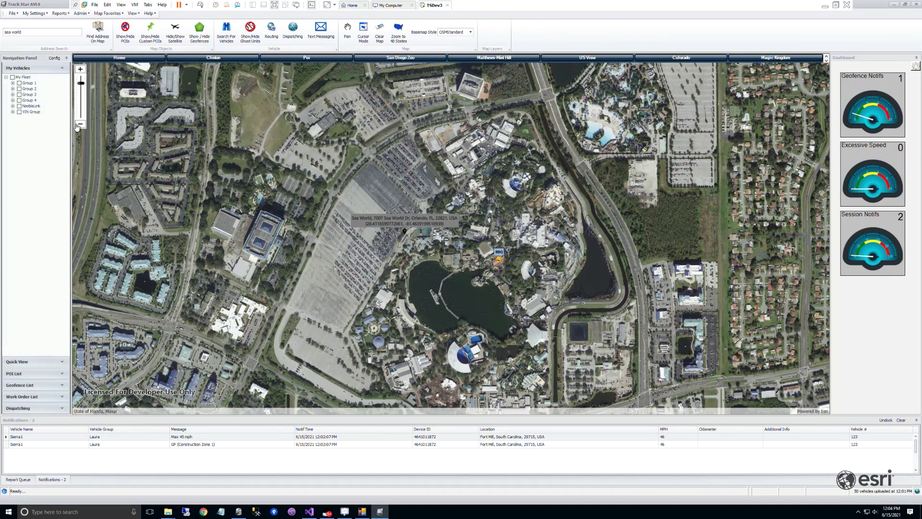
{"action": "left_click", "coordinate": [13, 83]}
{"action": "left_click", "coordinate": [19, 89]}
{"action": "right_click", "coordinate": [47, 135]}
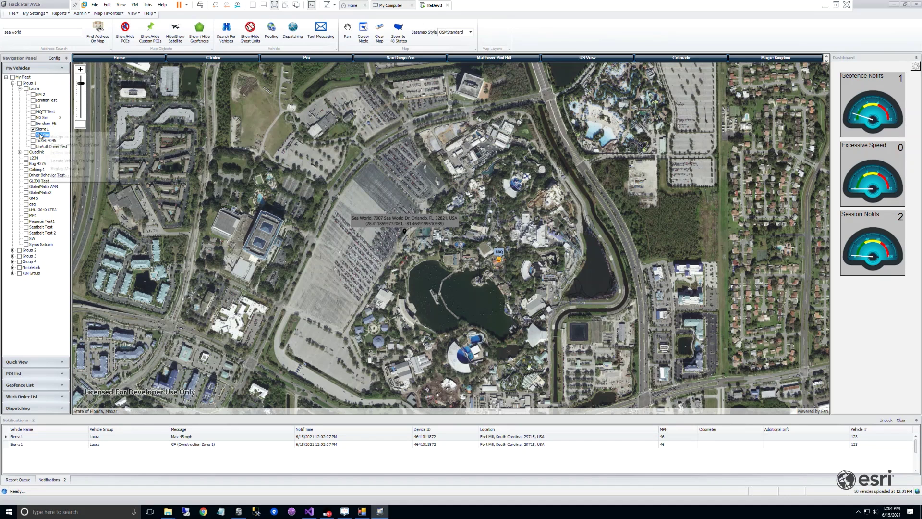
{"action": "left_click", "coordinate": [69, 166]}
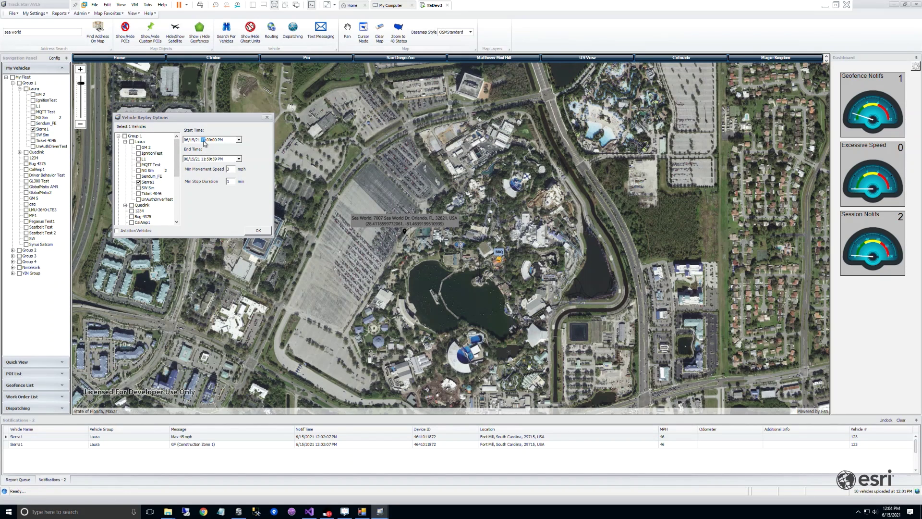
{"action": "left_click", "coordinate": [253, 231]}
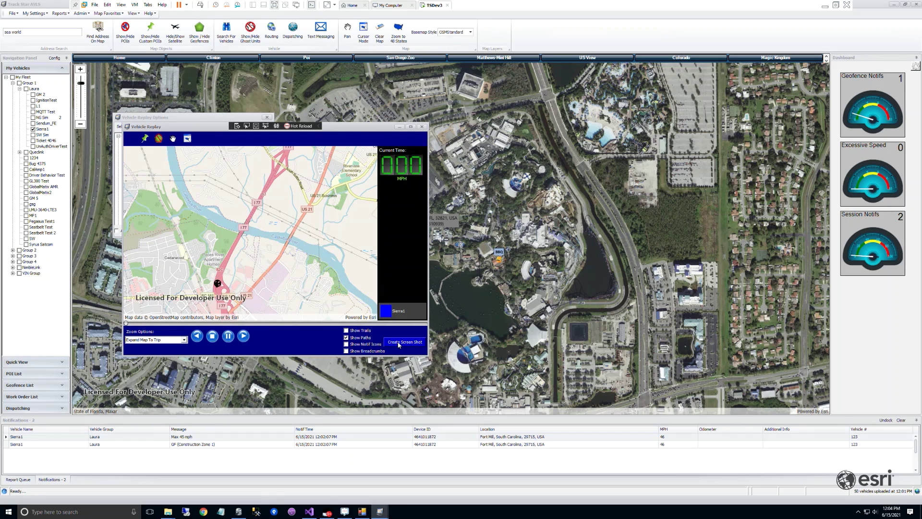
{"action": "left_click", "coordinate": [244, 341]}
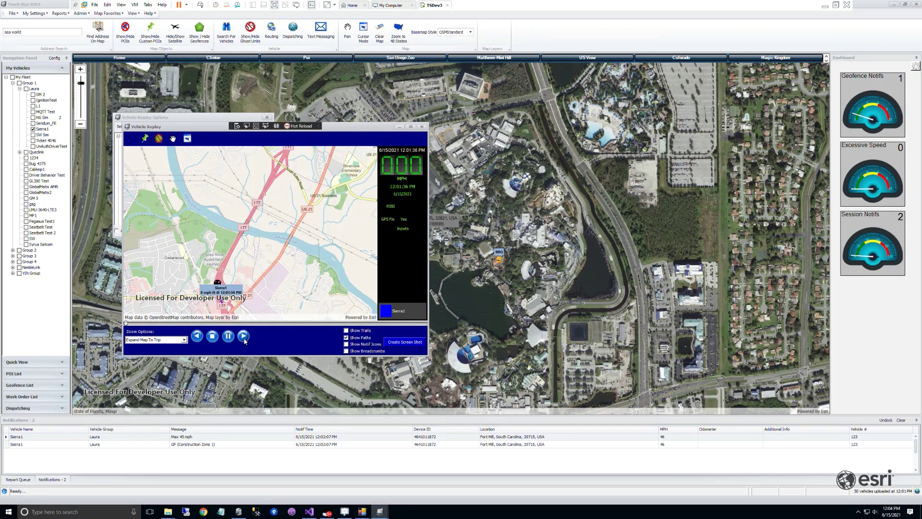